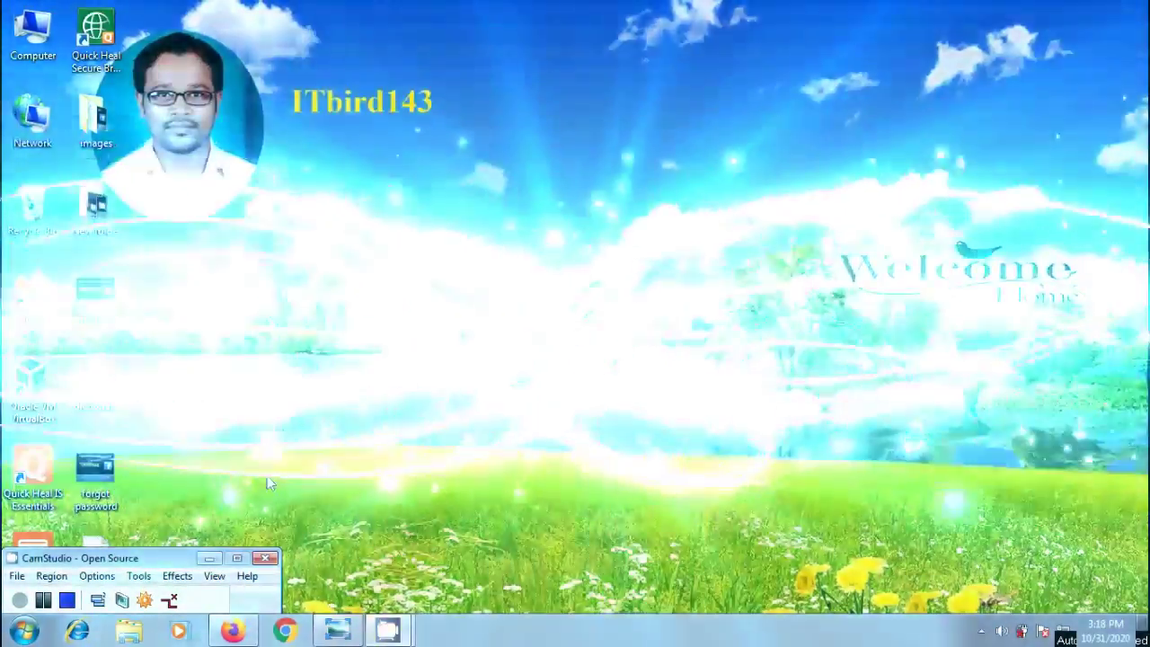
- Show the appblock title image 'Block Apps or Games' in Windows Photo Viewer
{"action": "left_click", "coordinate": [338, 629]}
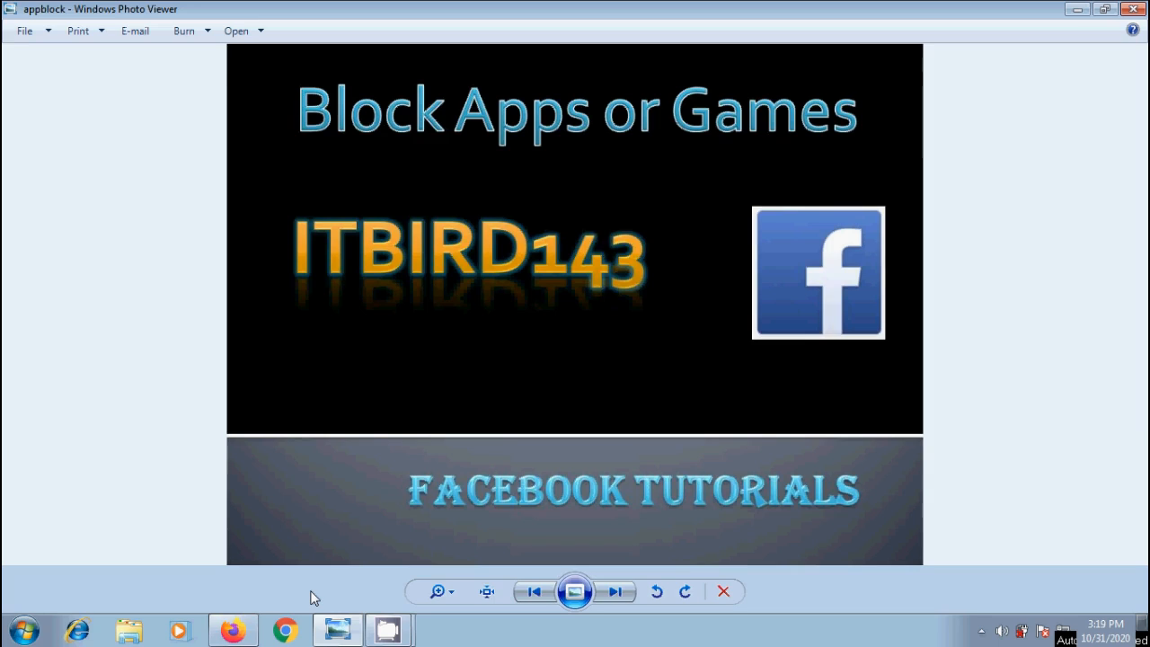
- Bring Facebook forward and go to Settings via the Account menu's Settings & Privacy
{"action": "left_click", "coordinate": [235, 631]}
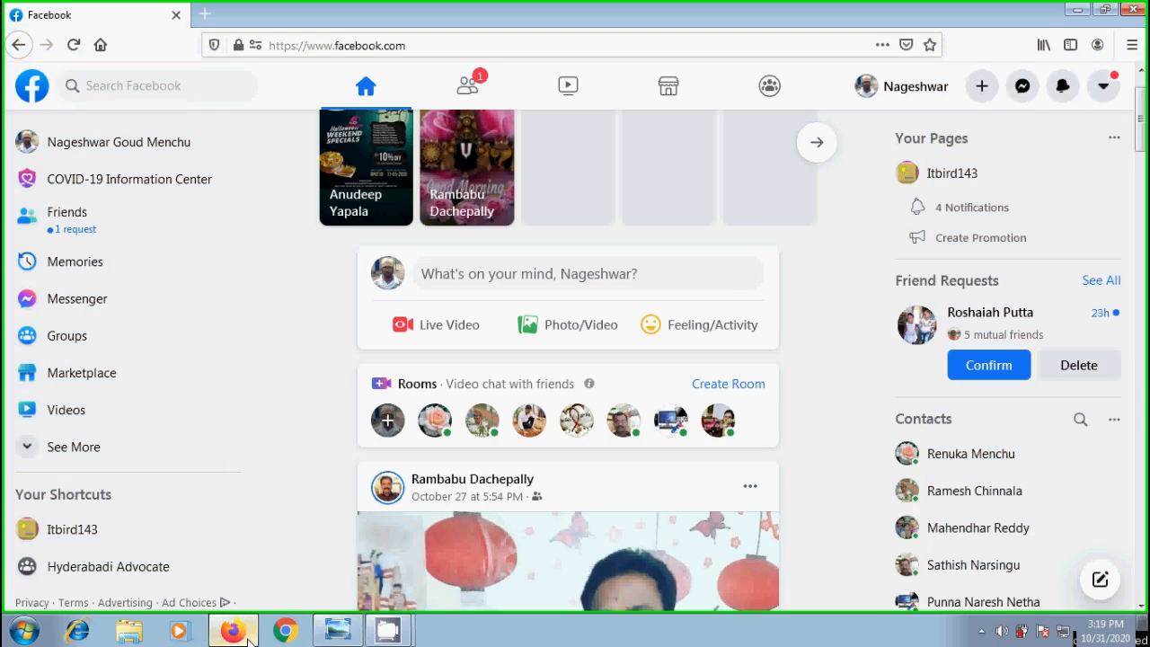
{"action": "left_click", "coordinate": [1115, 95]}
{"action": "left_click", "coordinate": [1005, 327]}
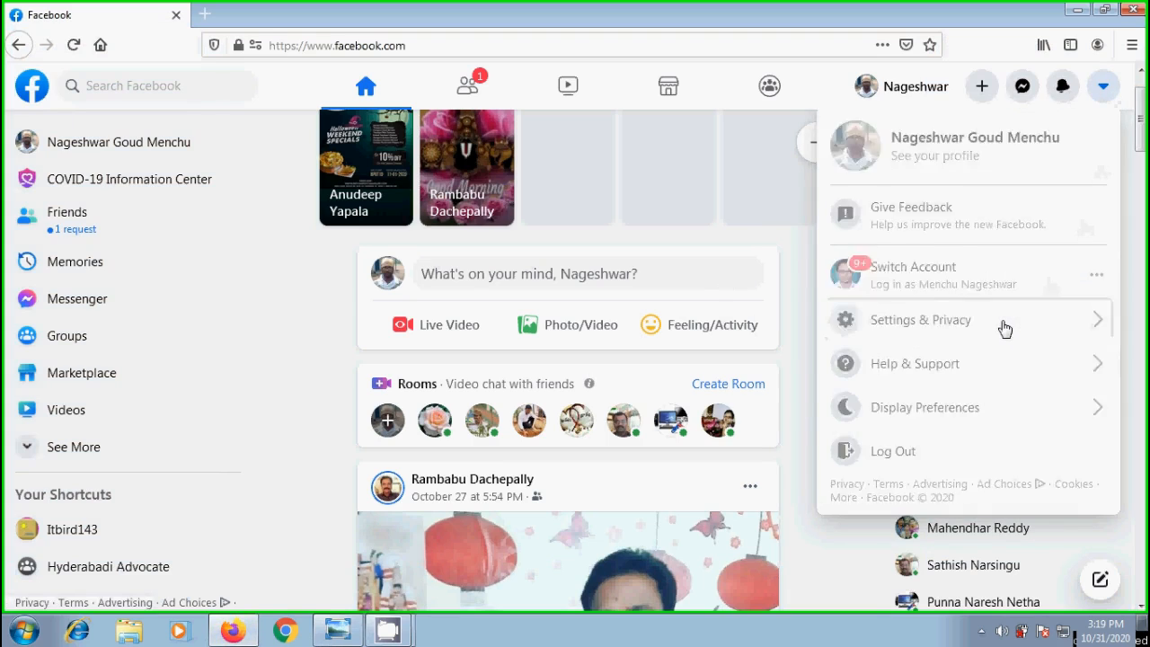
{"action": "left_click", "coordinate": [911, 187]}
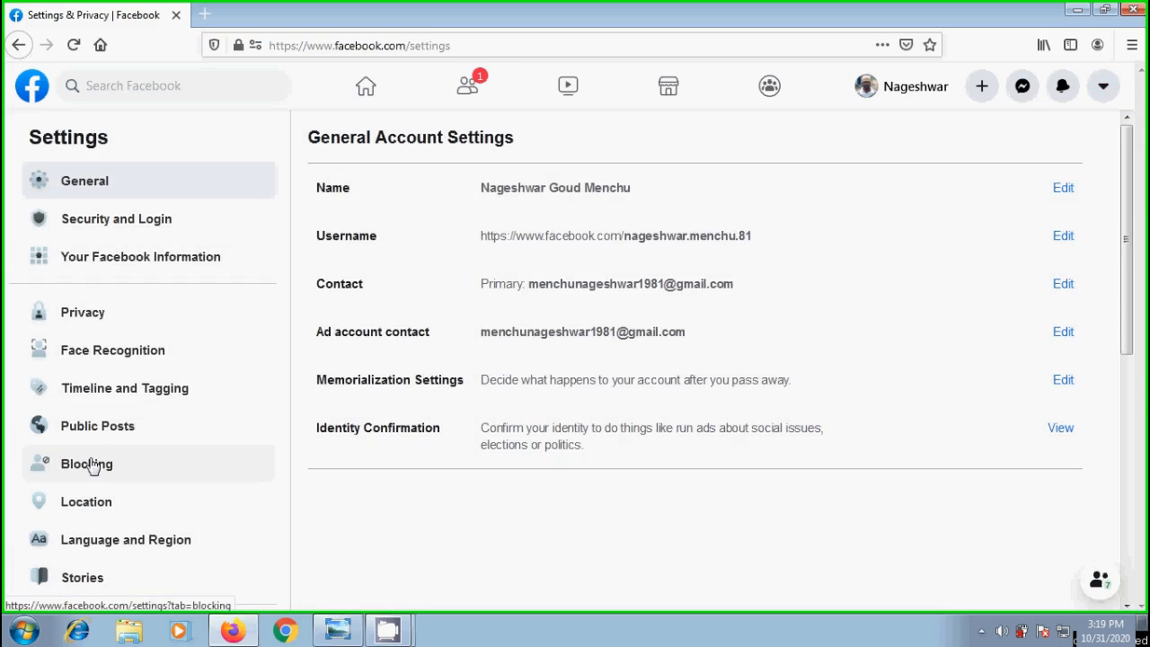
- Go to the Blocking page from the Settings sidebar
{"action": "left_click", "coordinate": [92, 467]}
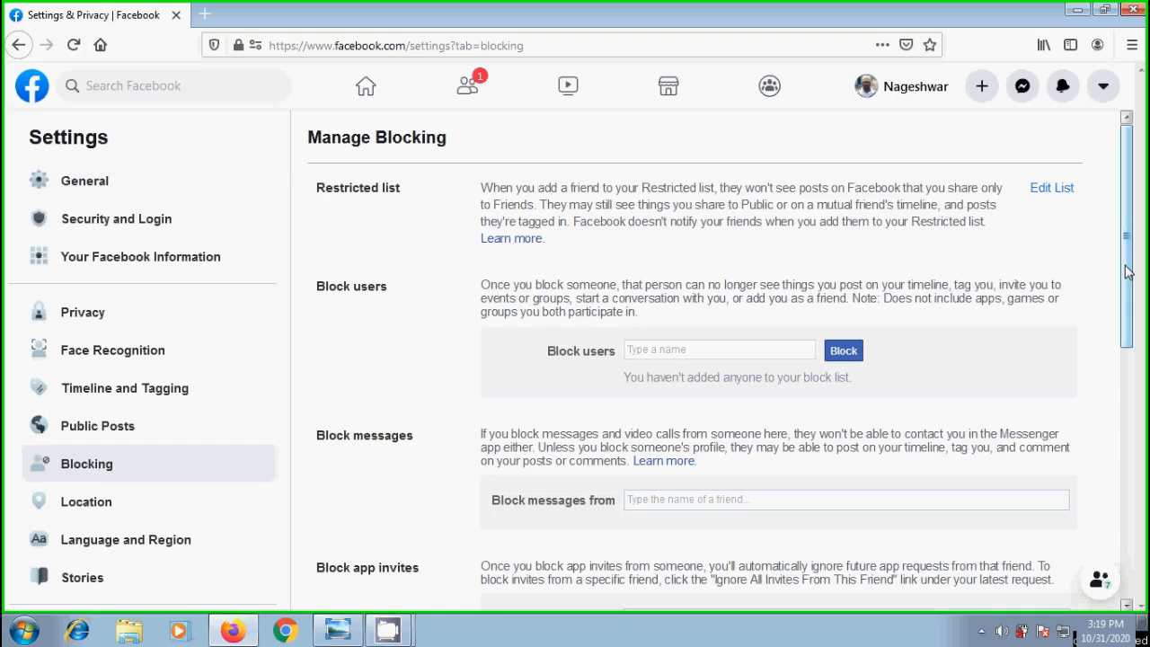
{"action": "left_click_drag", "start_coordinate": [1128, 269], "coordinate": [1130, 517]}
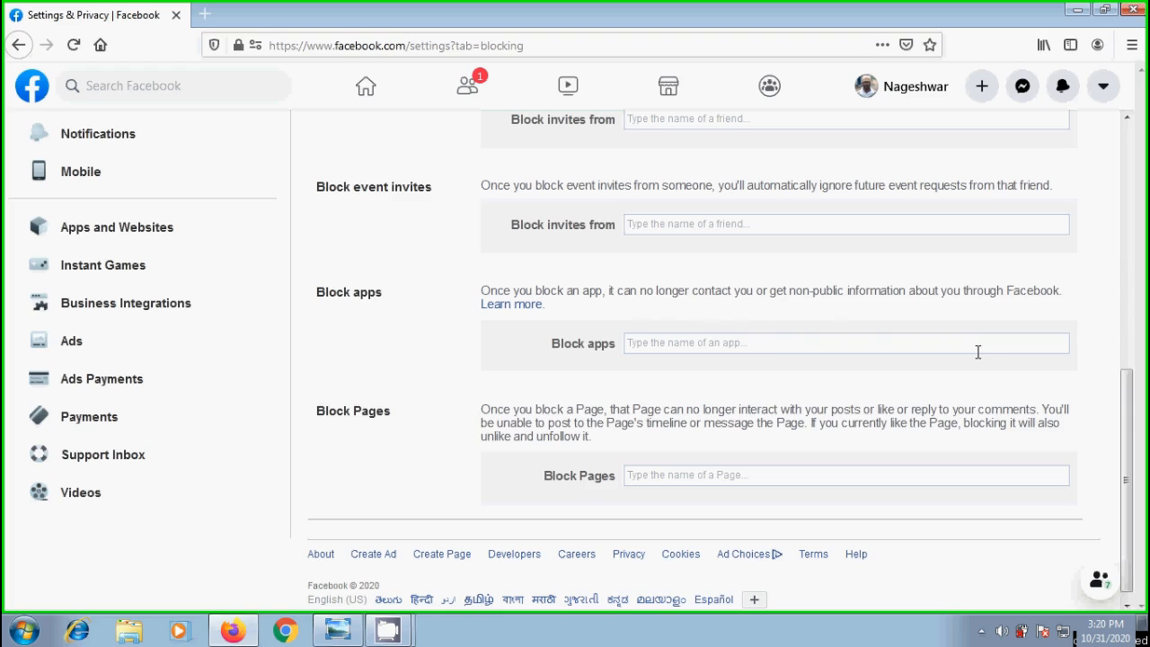
- Block Candy Crush Saga, Franchise Baseball 2020 and Zoo World Classic from the suggestions
{"action": "left_click", "coordinate": [695, 338]}
{"action": "type", "text": "candy"}
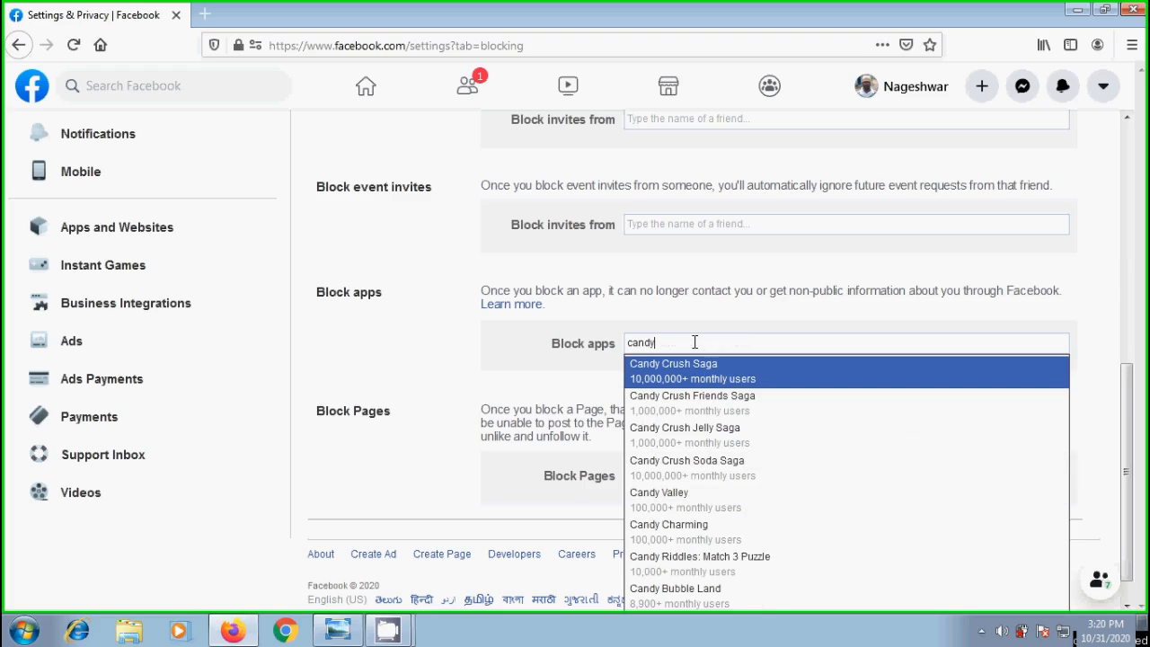
{"action": "left_click", "coordinate": [760, 377]}
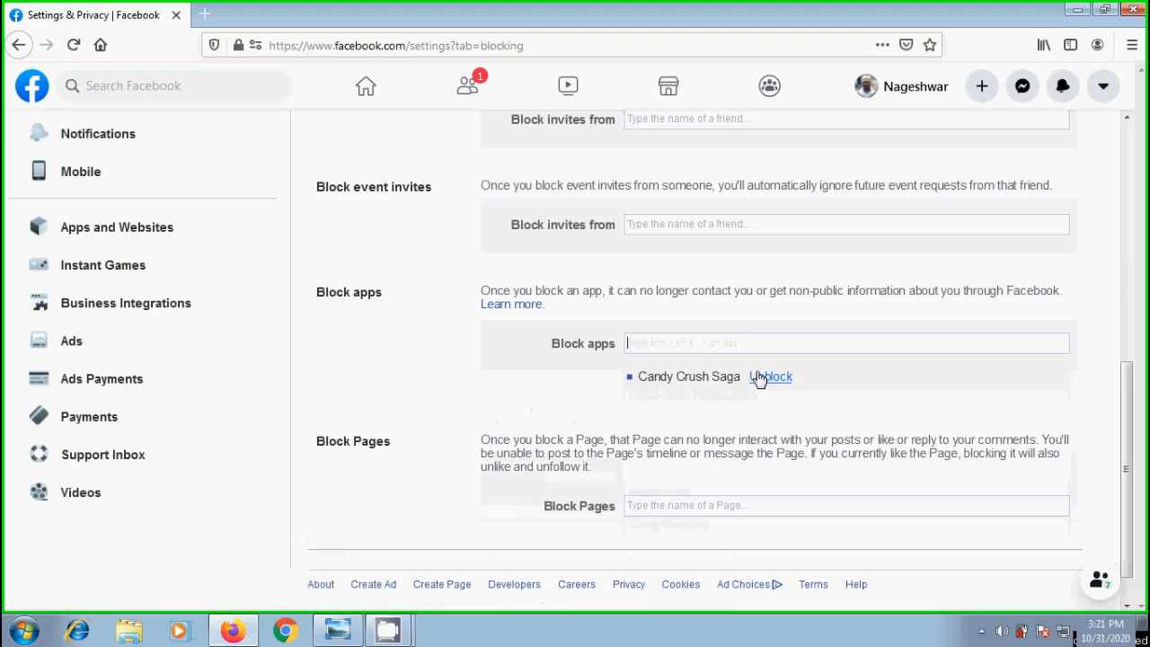
{"action": "type", "text": "baseball"}
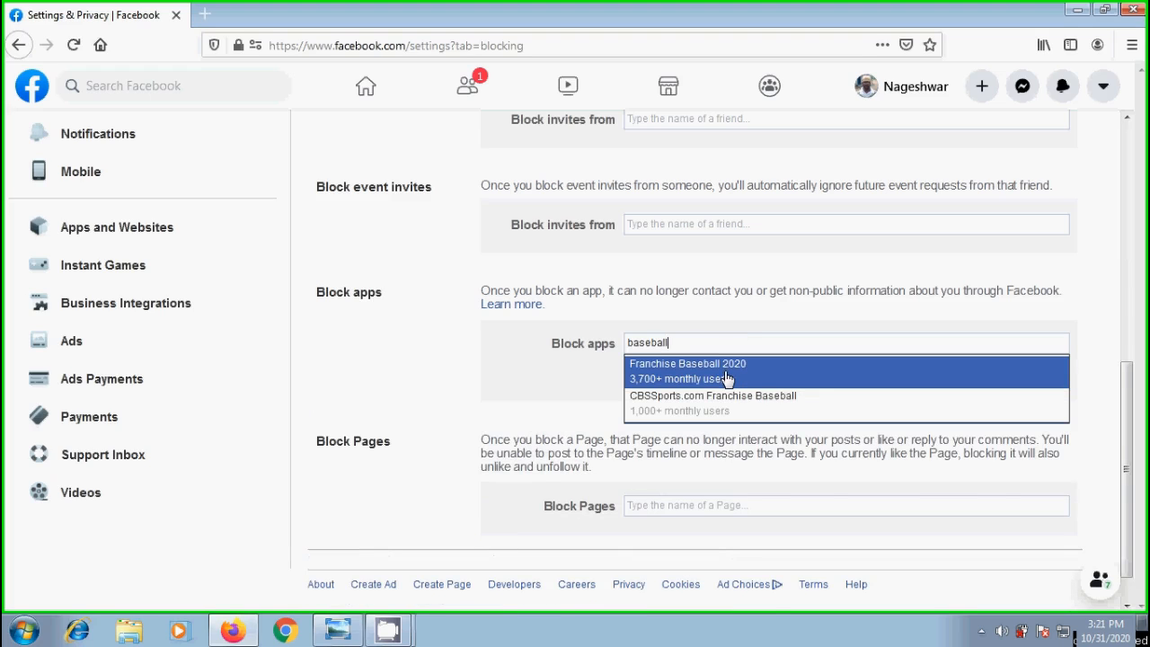
{"action": "left_click", "coordinate": [728, 370]}
{"action": "type", "text": "zoo"}
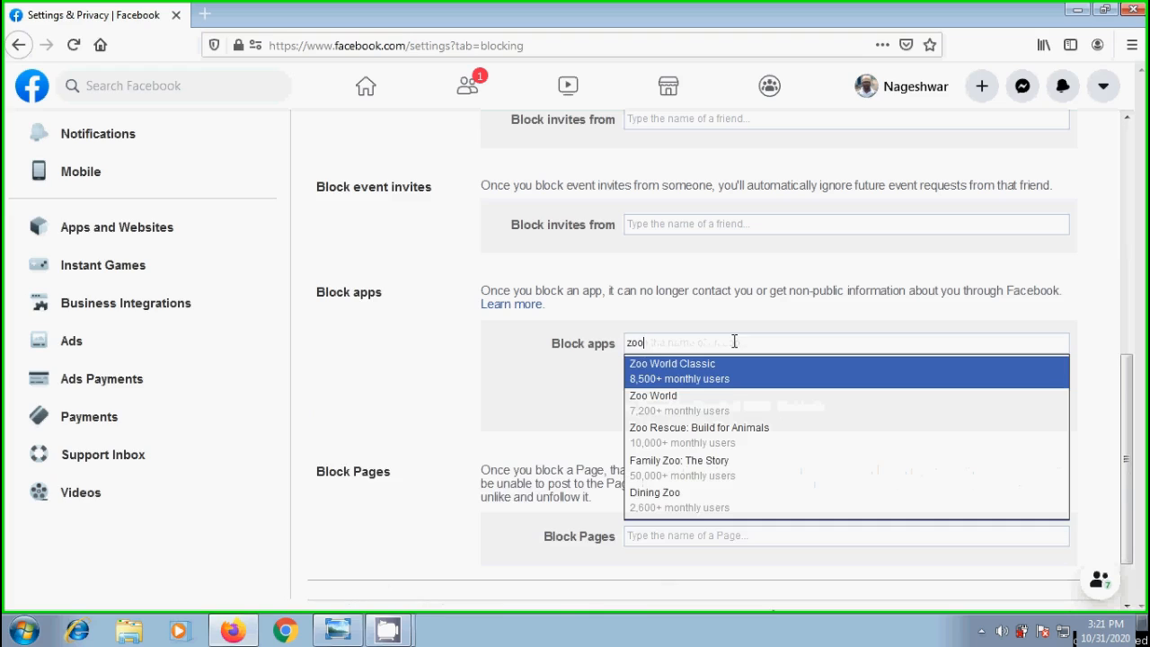
{"action": "left_click", "coordinate": [728, 370]}
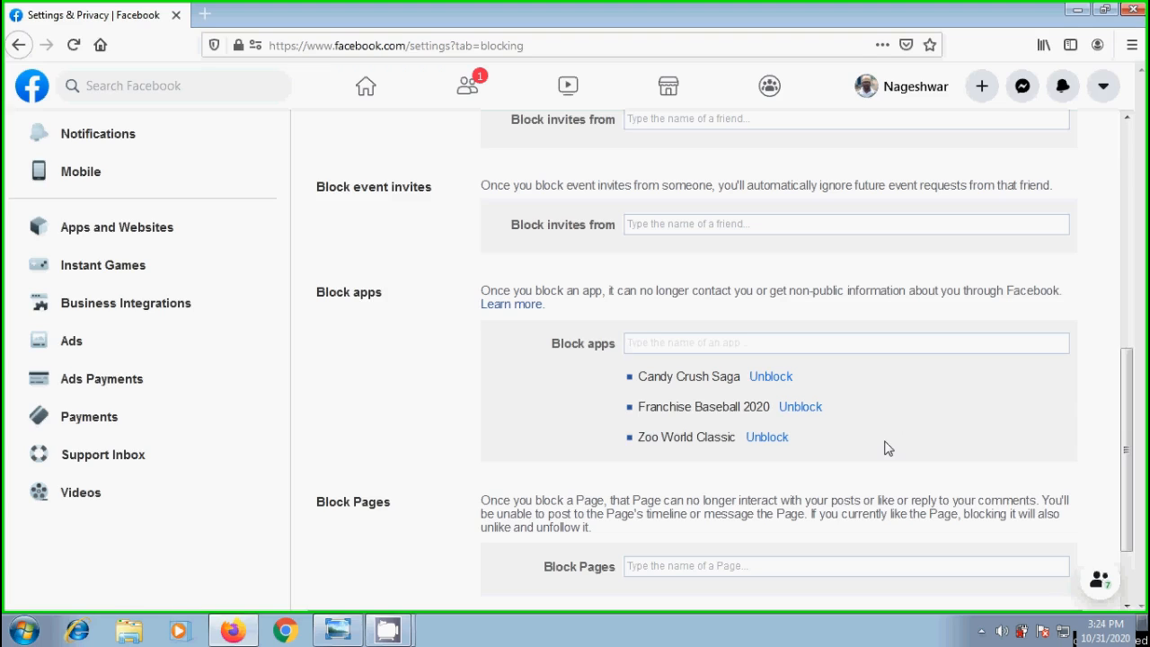
- Unblock all three apps so none remain blocked, then return to the title image
{"action": "left_click", "coordinate": [771, 377]}
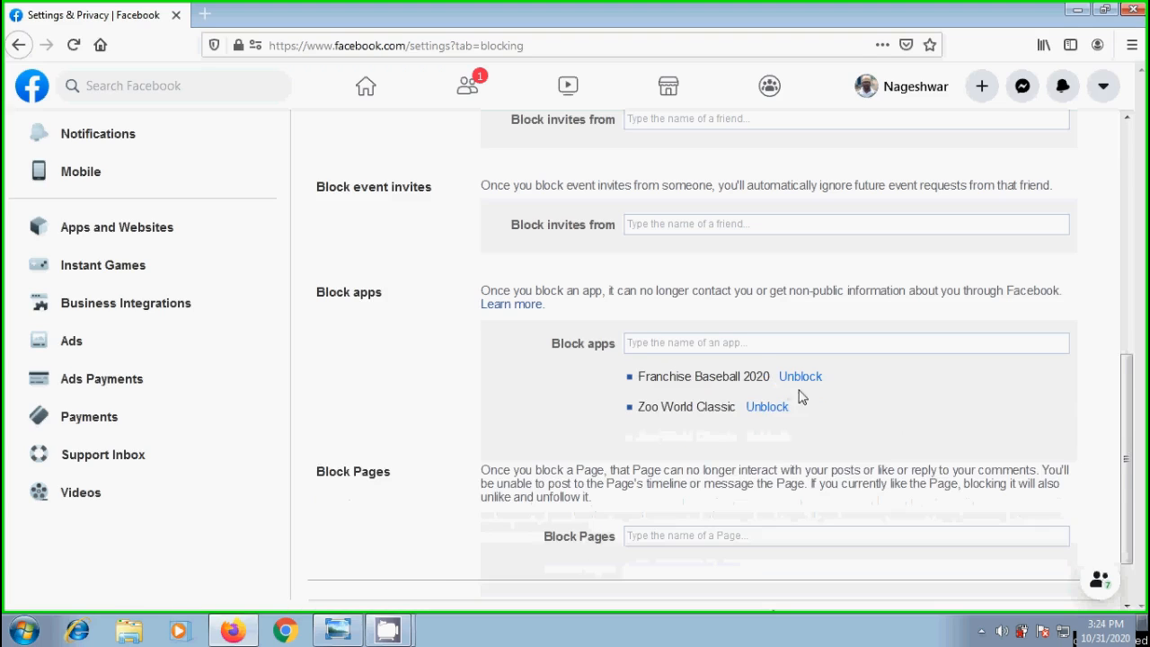
{"action": "left_click", "coordinate": [767, 407]}
{"action": "left_click", "coordinate": [800, 377]}
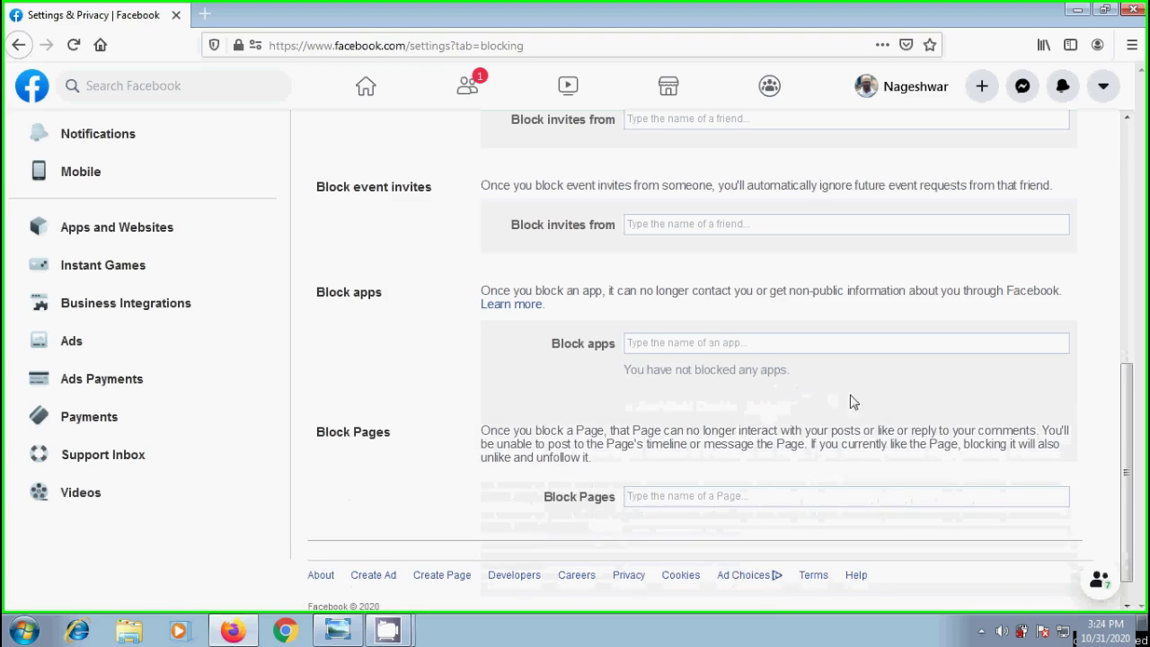
{"action": "left_click", "coordinate": [340, 630]}
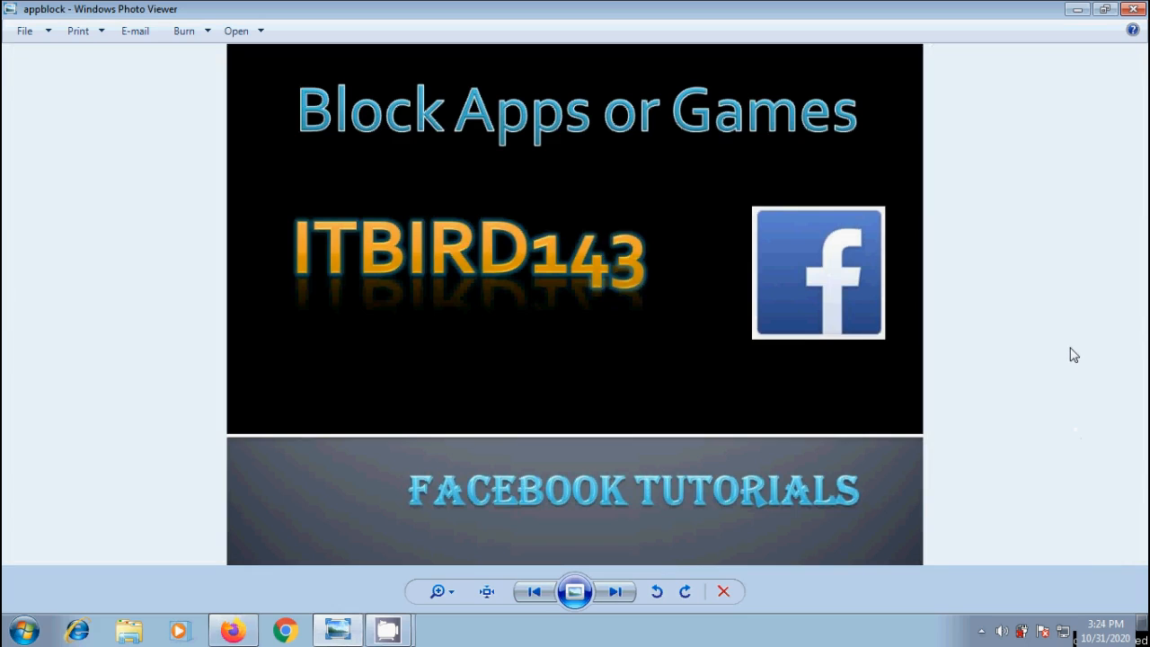
- Close the Windows Photo Viewer window, leaving the desktop showing
{"action": "left_click", "coordinate": [1077, 9]}
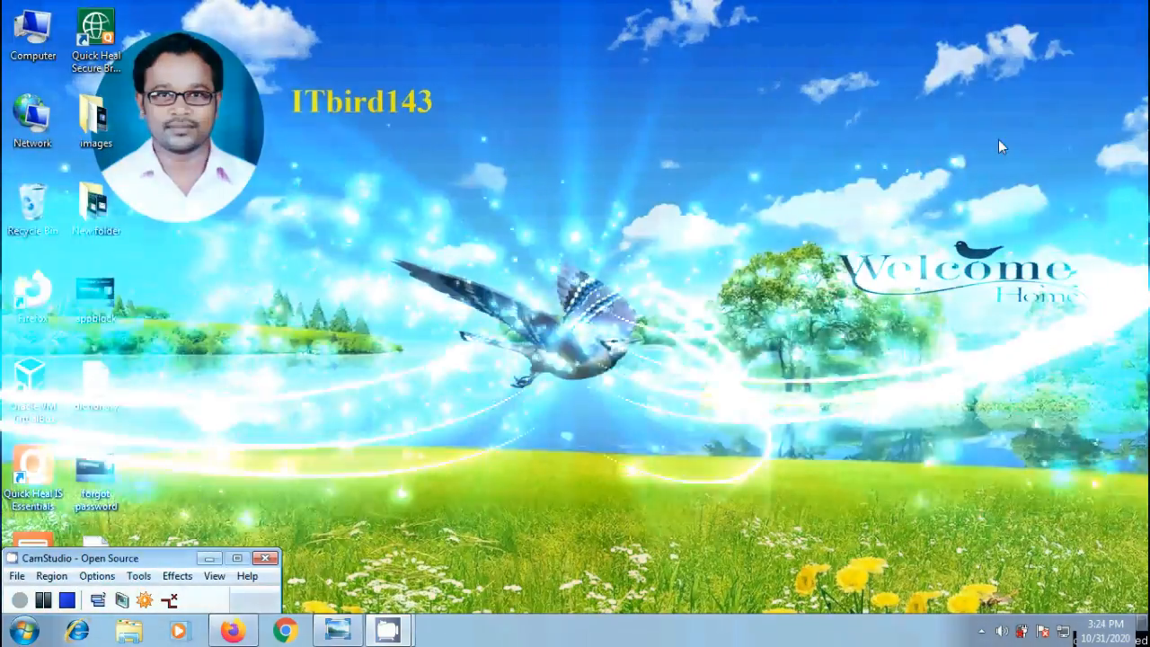